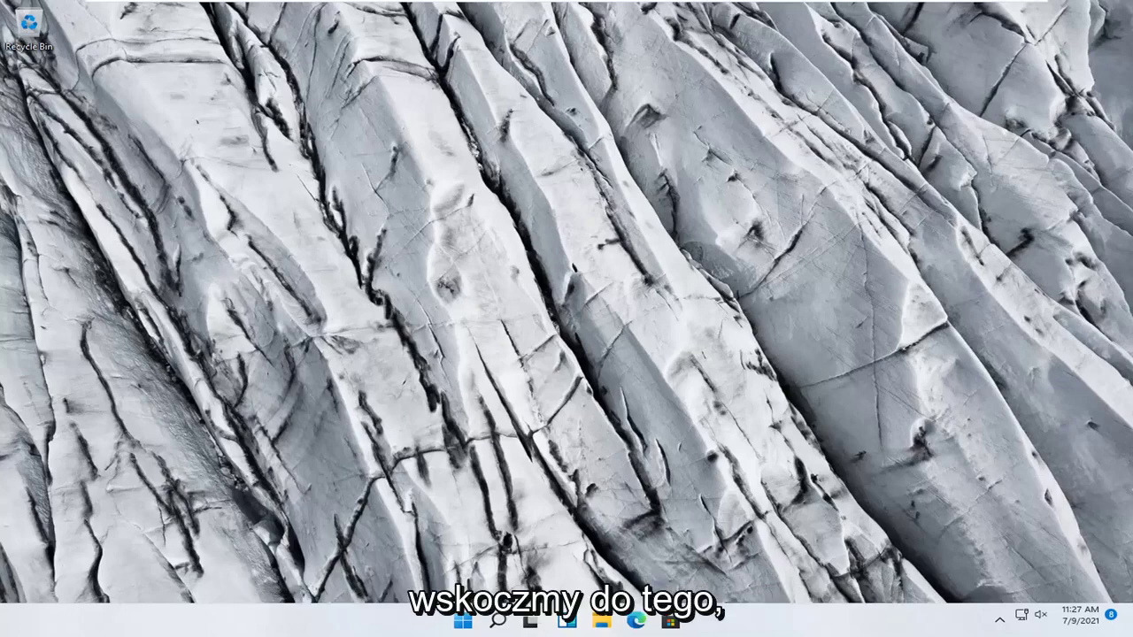
Open Settings from the Start quick-access menu and go to System > Troubleshoot
right_click(459, 621)
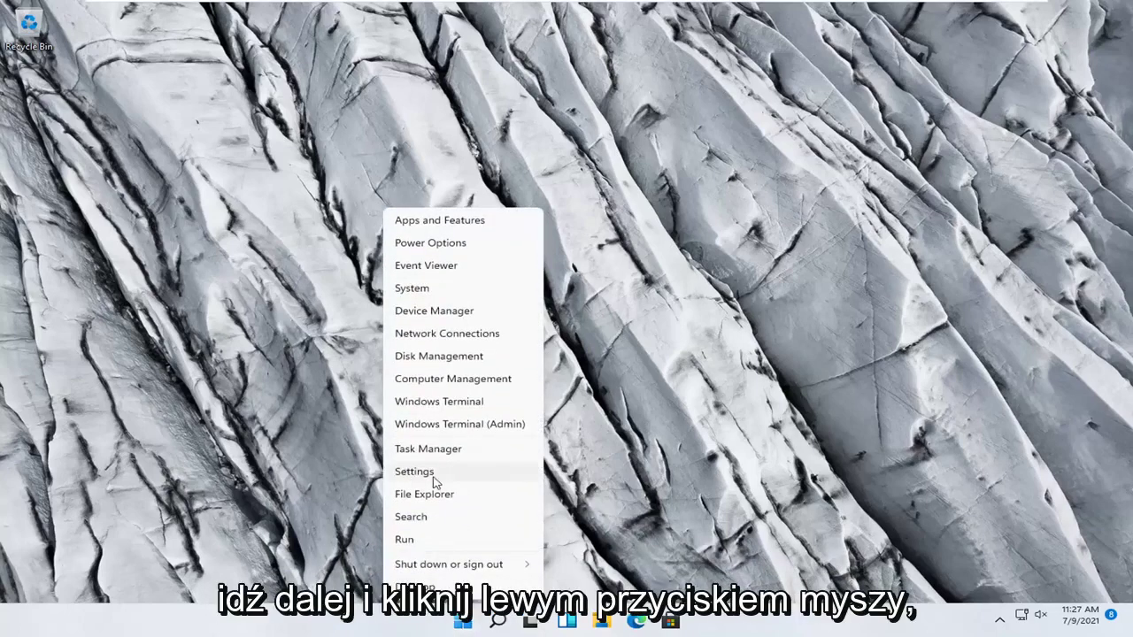
click(433, 476)
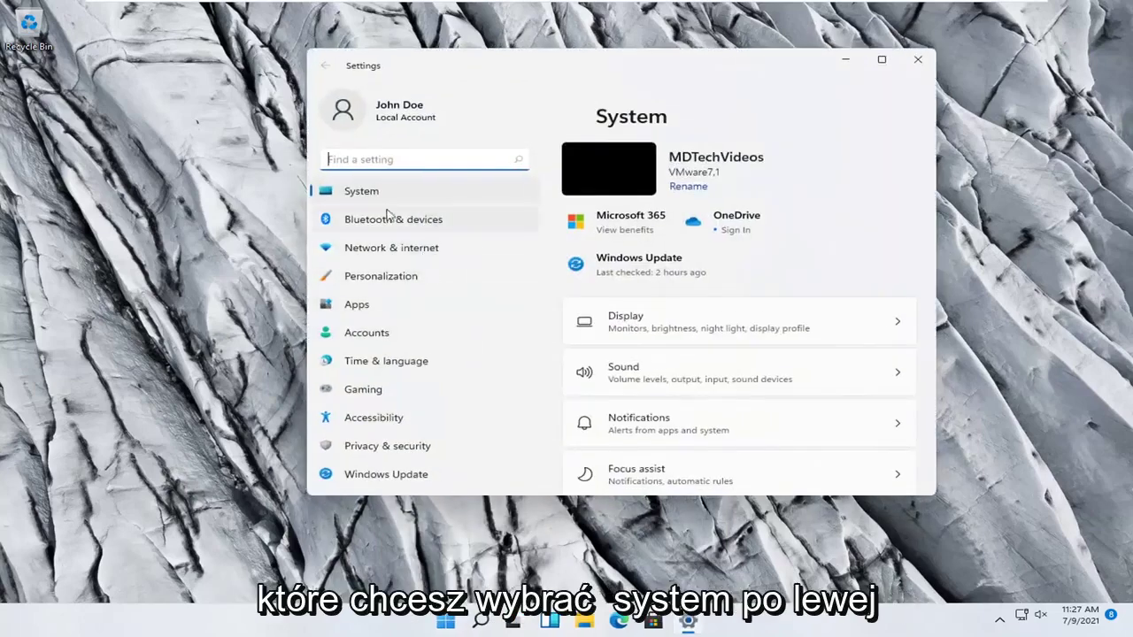
click(360, 193)
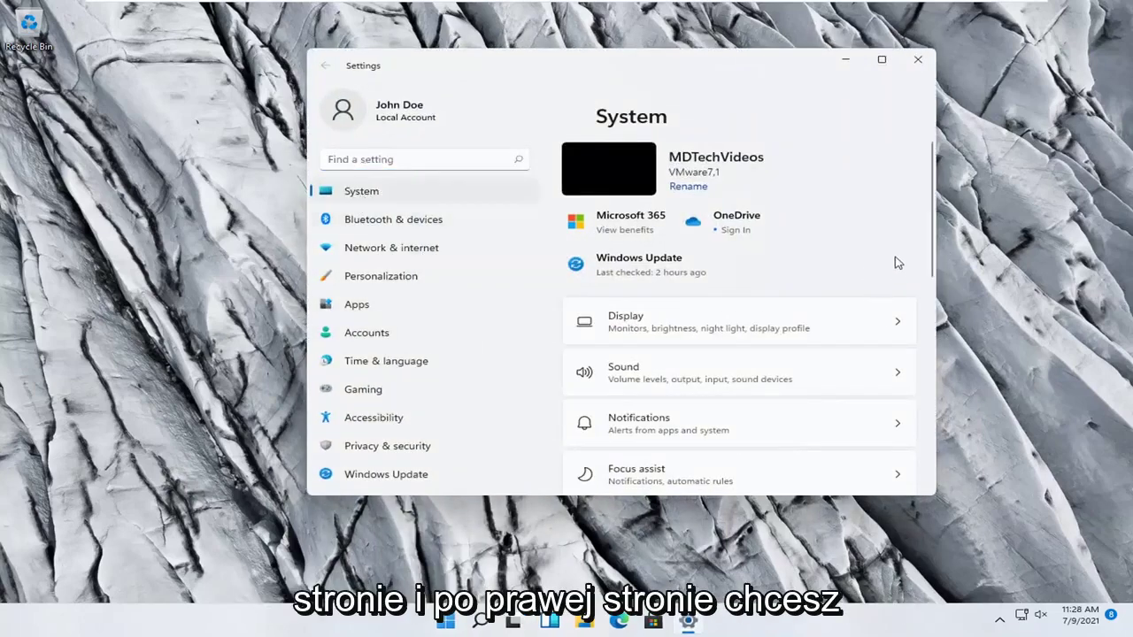
scroll(757, 322, down, 2)
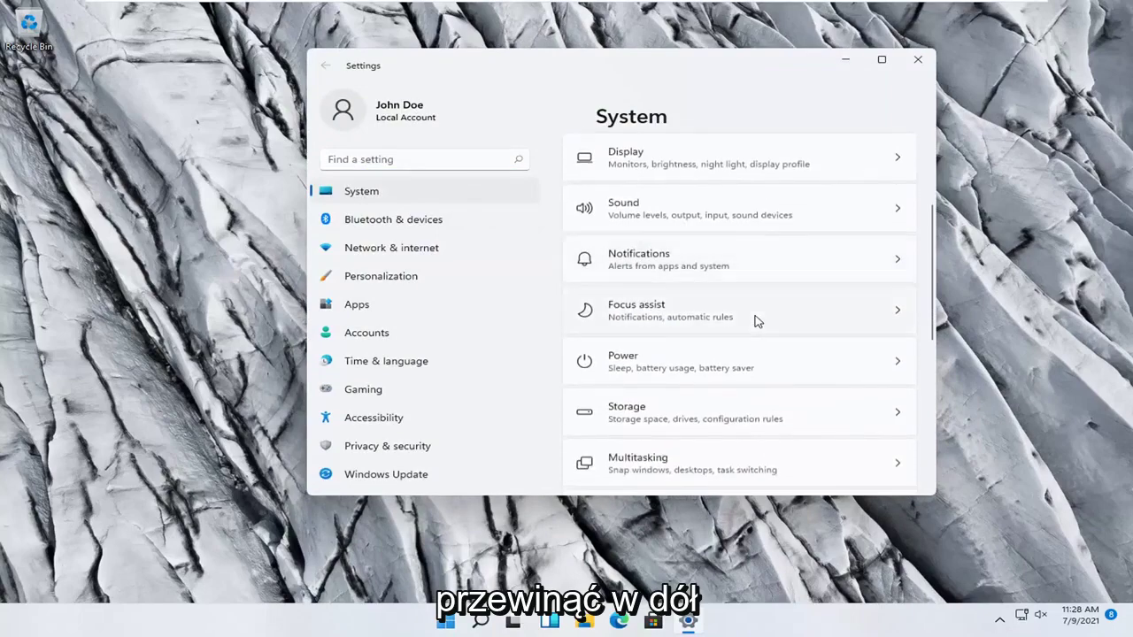
scroll(756, 321, down, 2)
scroll(753, 327, down, 1)
scroll(765, 314, down, 1)
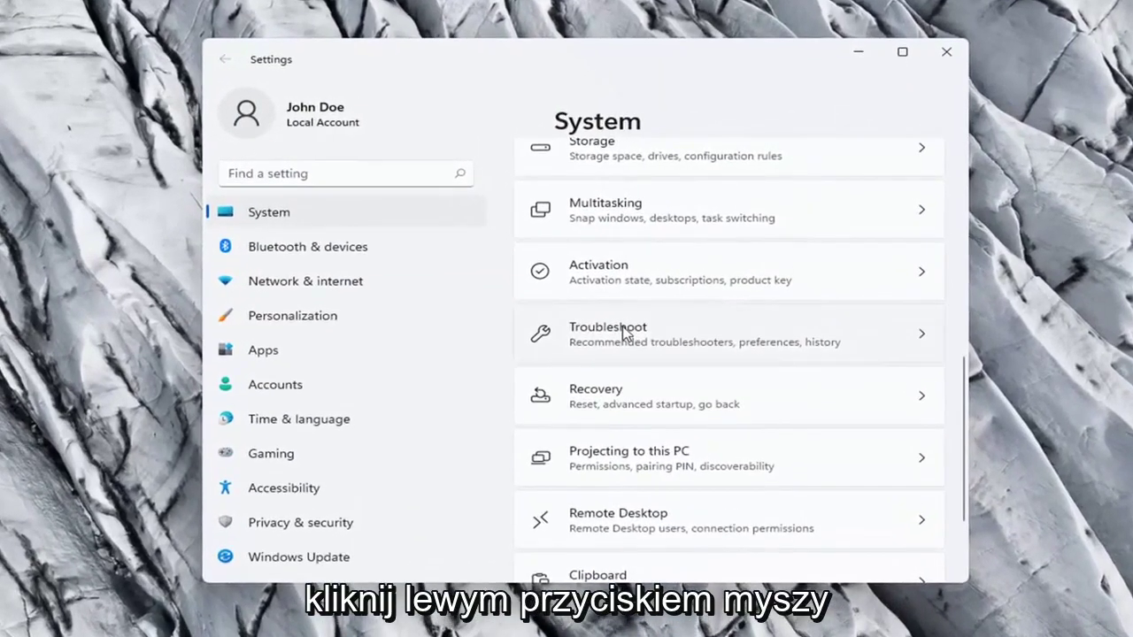
click(627, 326)
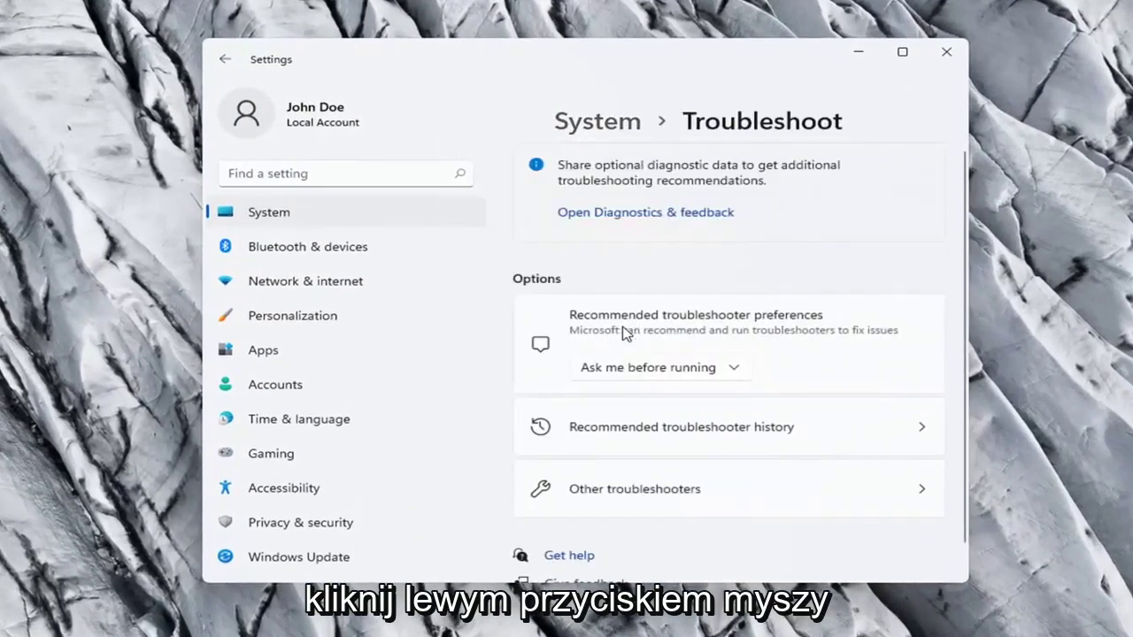
scroll(736, 304, down, 1)
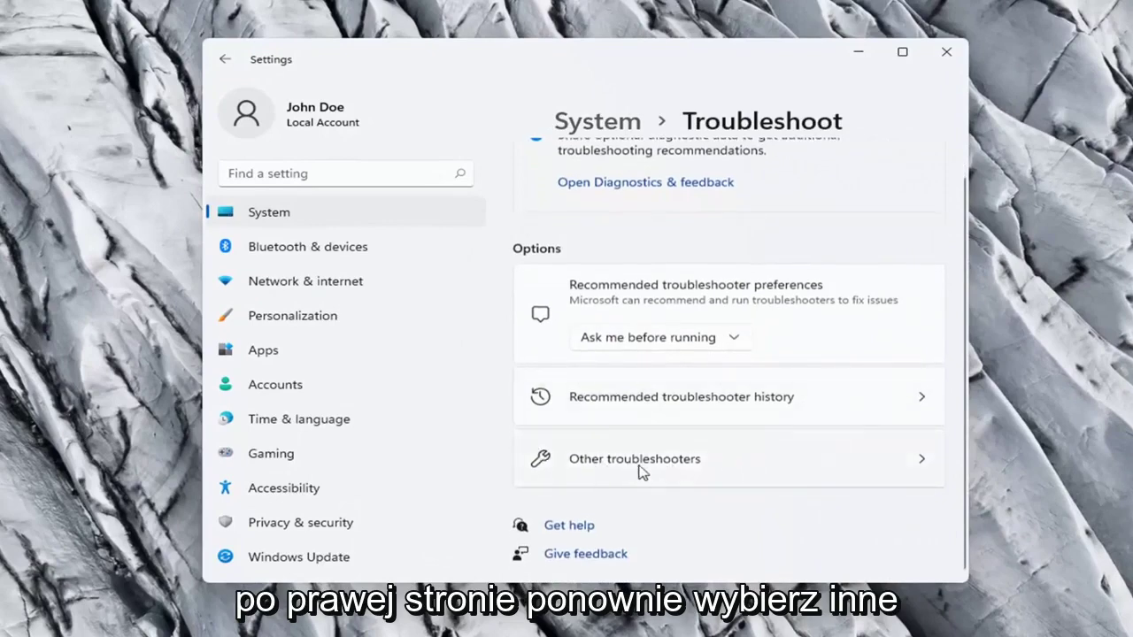
Run the Network Adapter troubleshooter from Other troubleshooters, then close it and Settings
click(670, 467)
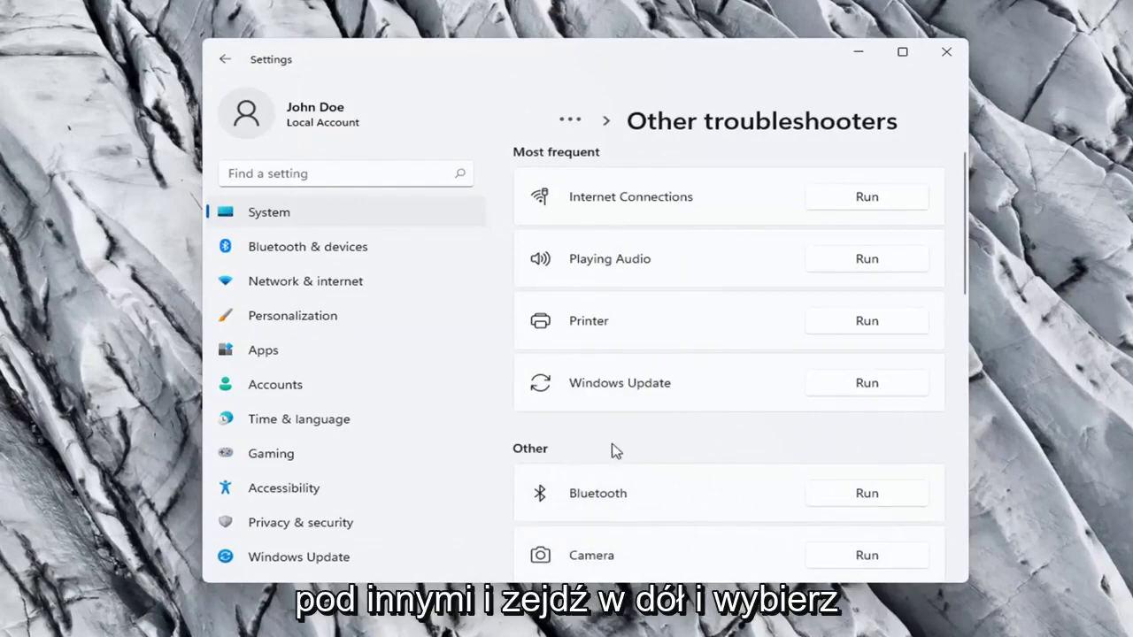
scroll(615, 452, down, 2)
scroll(618, 452, down, 2)
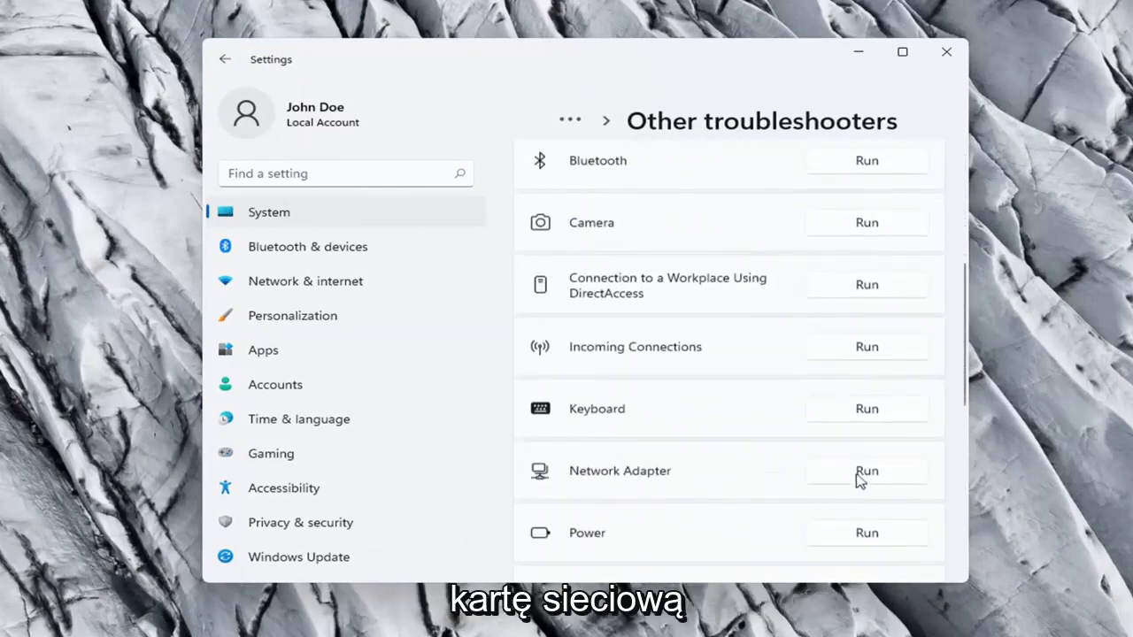
click(866, 473)
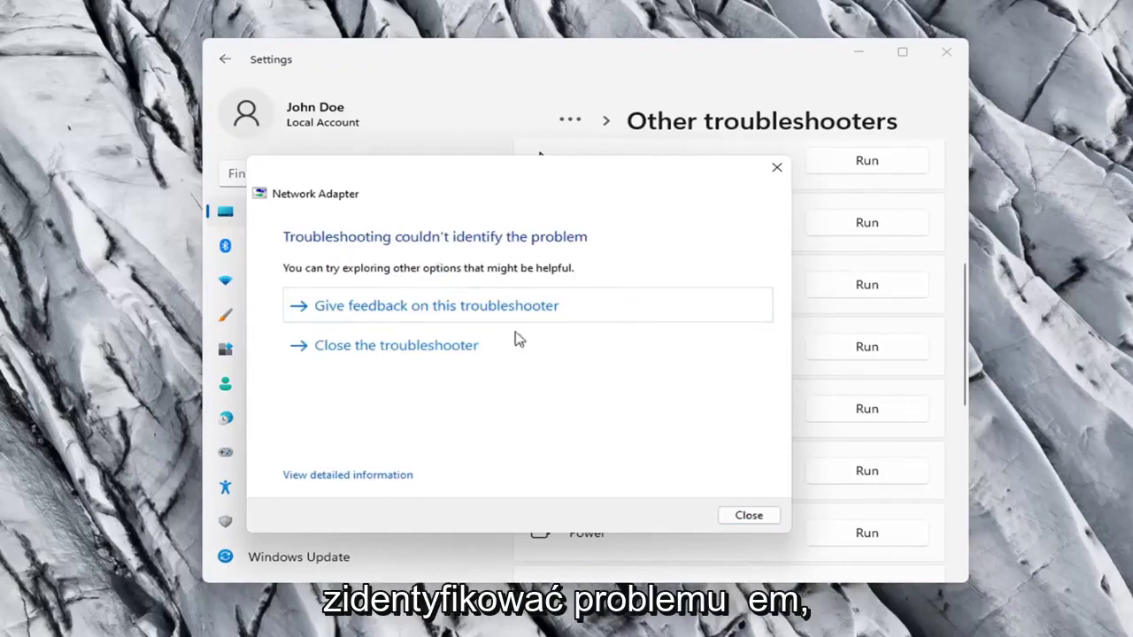
click(747, 517)
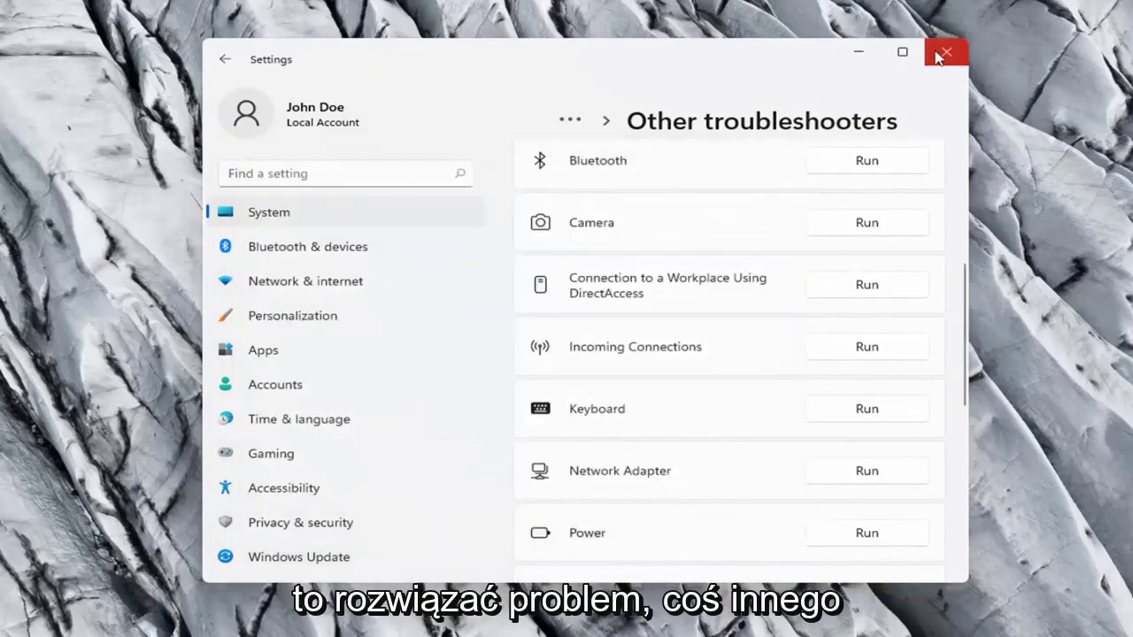
click(944, 56)
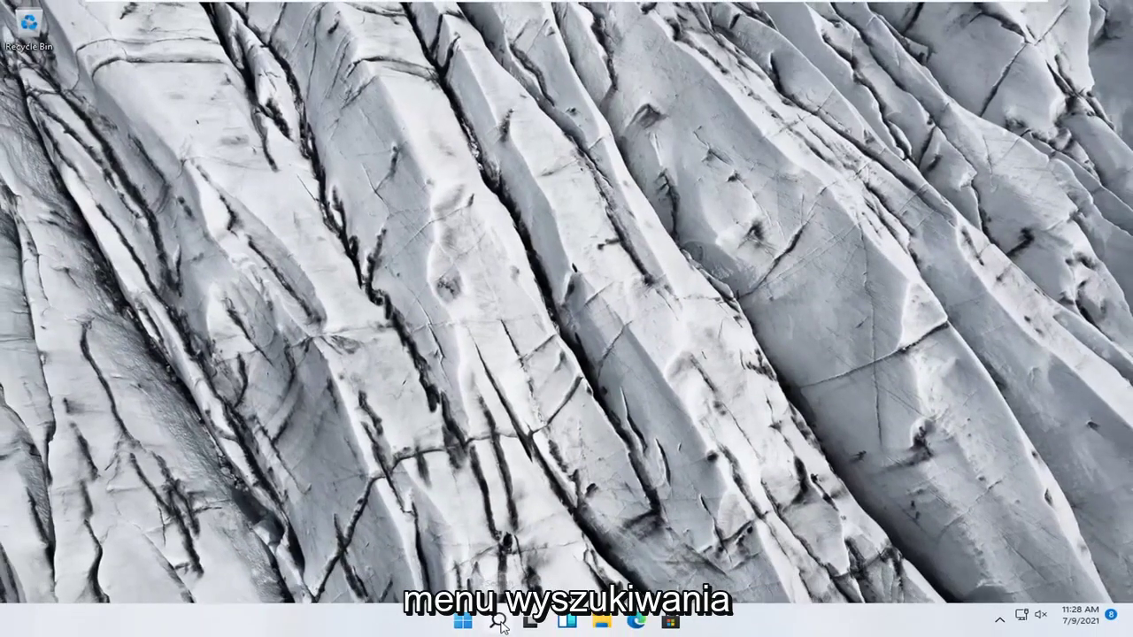
Search for 'cmd' and launch Command Prompt as administrator
click(495, 625)
text(cmd)
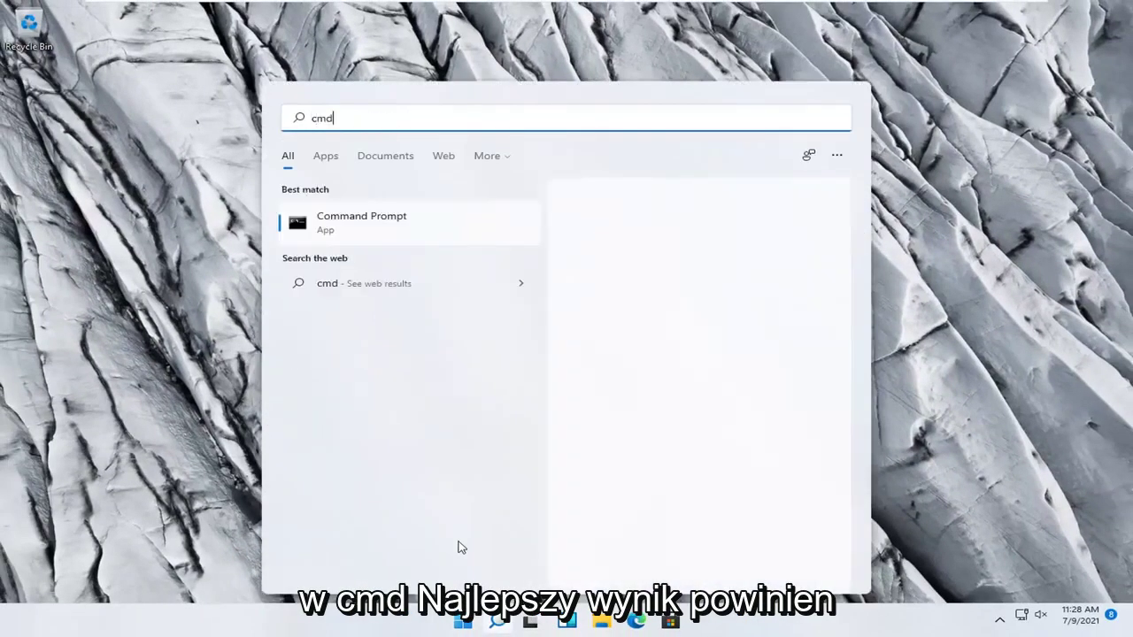
right_click(358, 233)
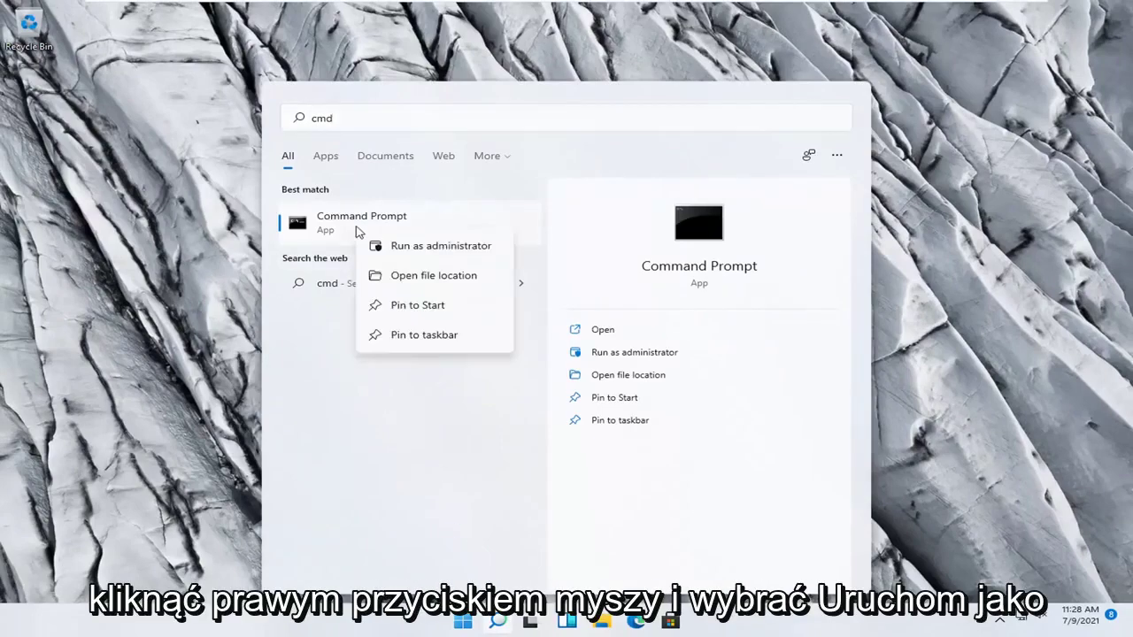
click(410, 250)
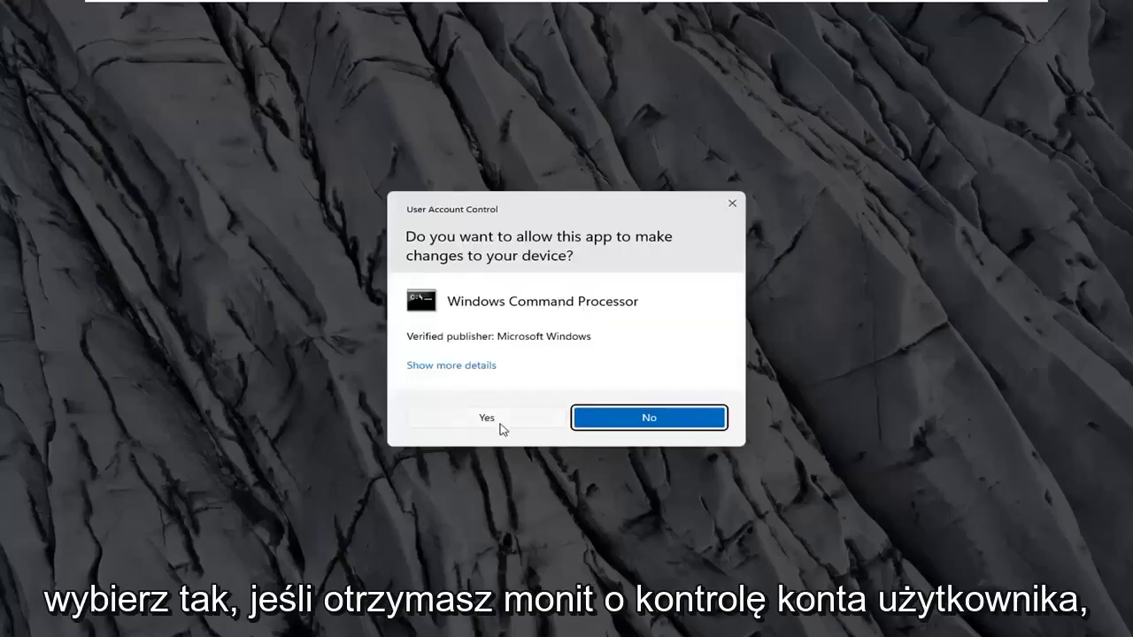
Approve the admin prompt, then run 'ipconfig /flushdns' and 'netsh winsock reset'
click(501, 423)
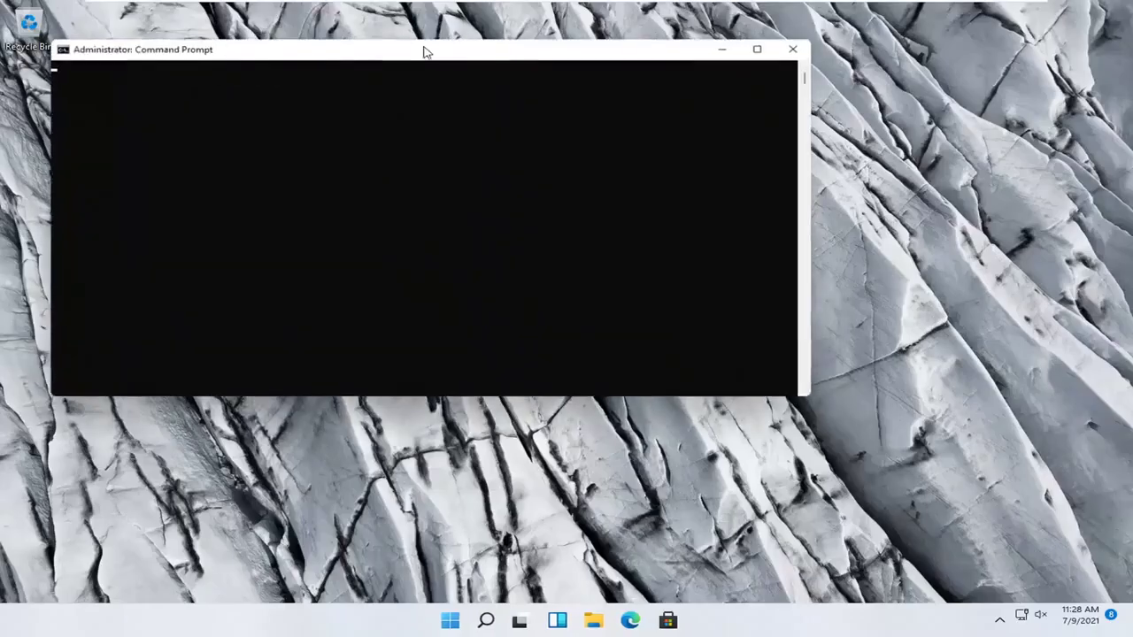
text(ipconfig /flu)
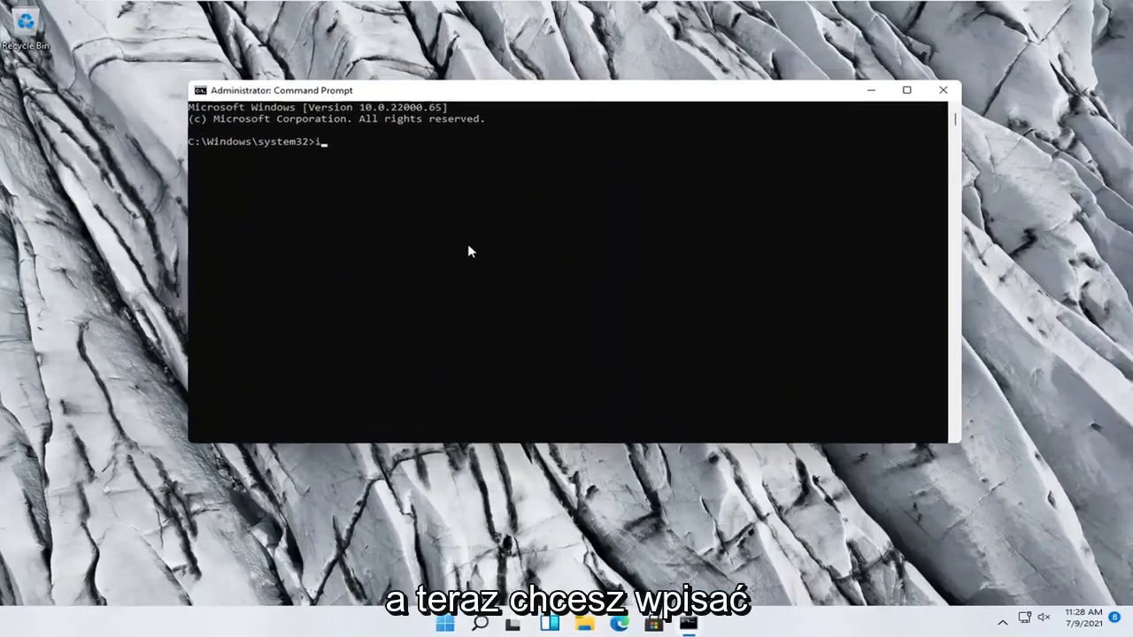
key(BackSpace)
text(u)
key(BackSpace)
text(ushdns)
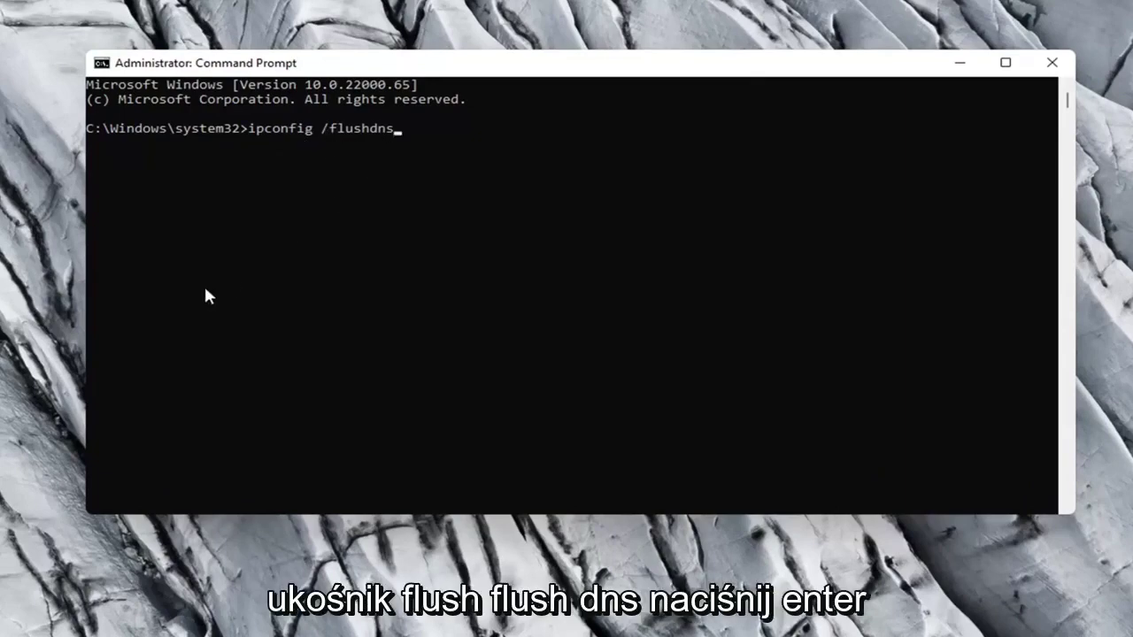
key(Return)
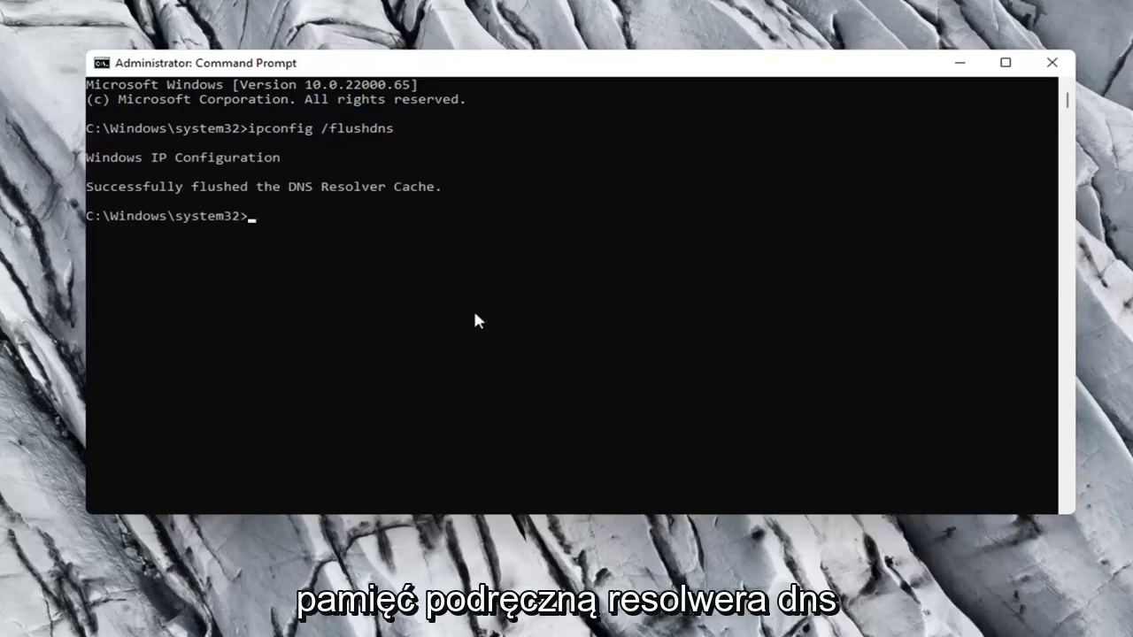
text(netsh winsock reset)
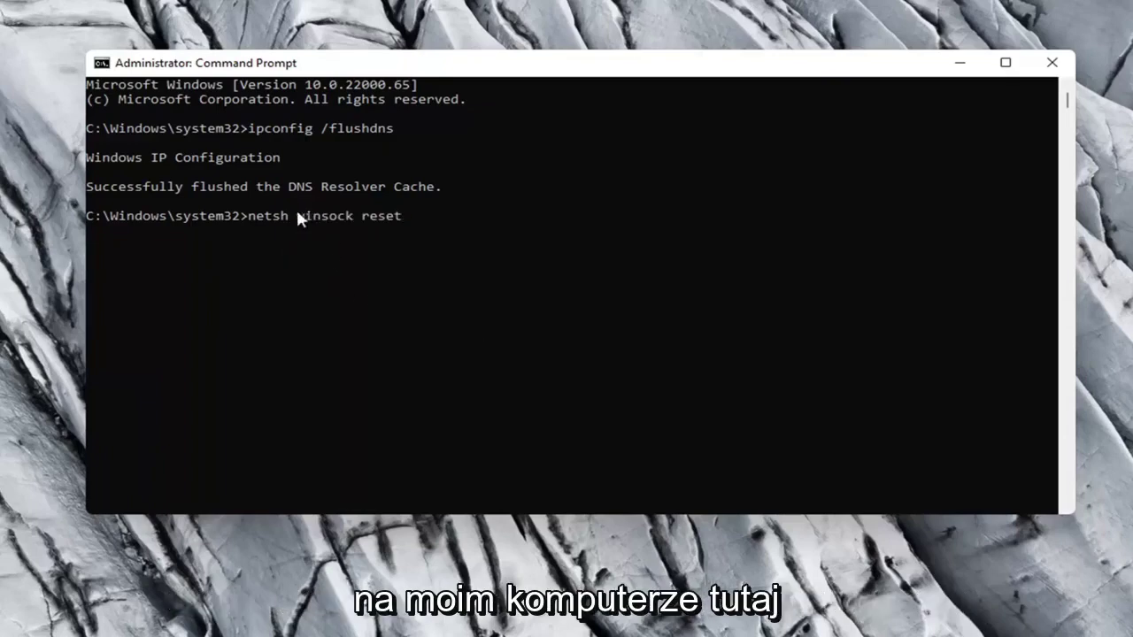
key(Return)
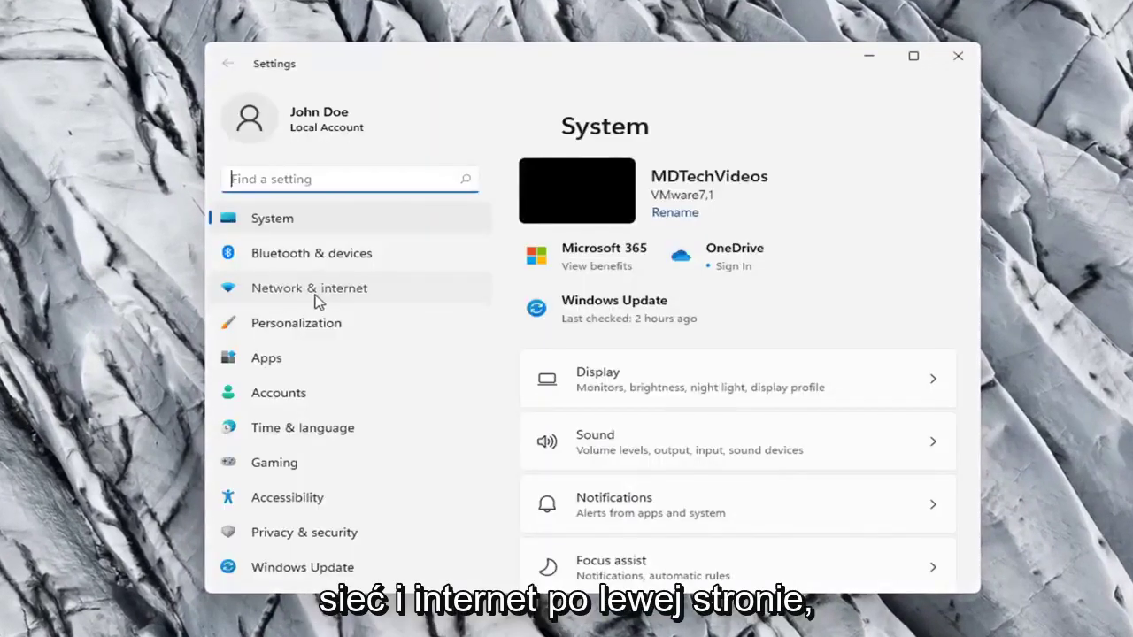
Go to Network & internet > Advanced network settings and bring Network reset into view
click(317, 299)
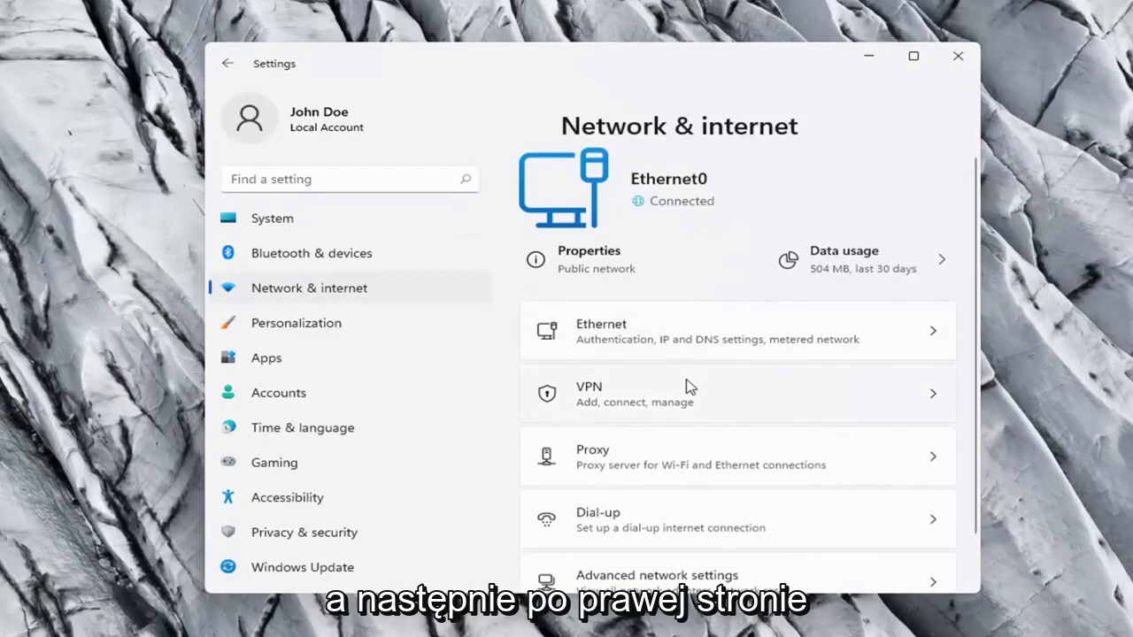
scroll(689, 387, down, 2)
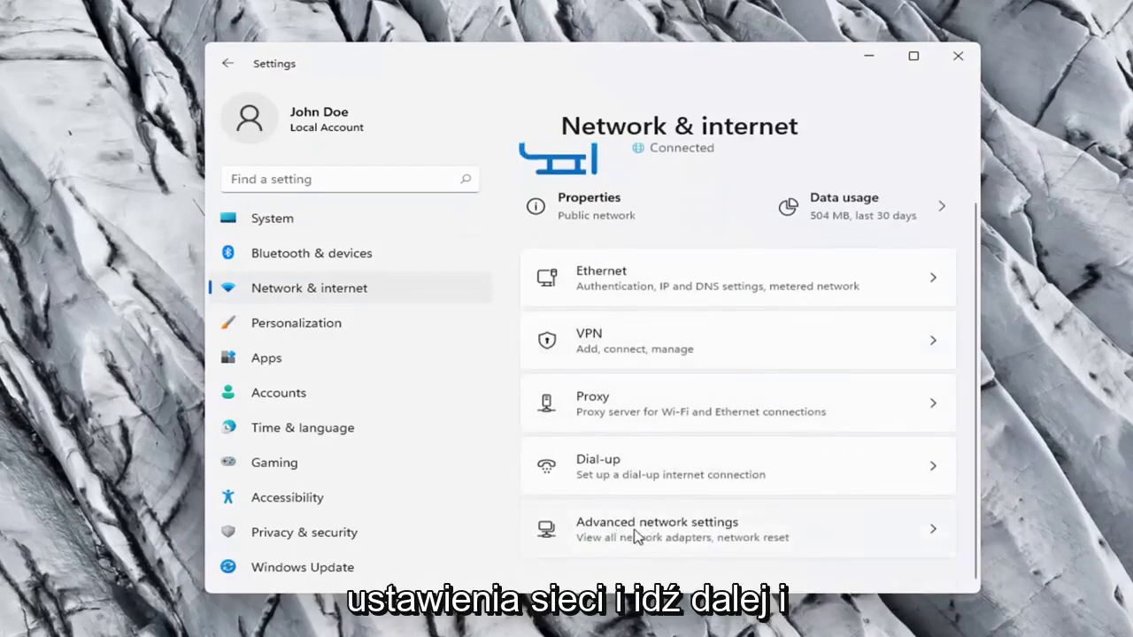
click(736, 537)
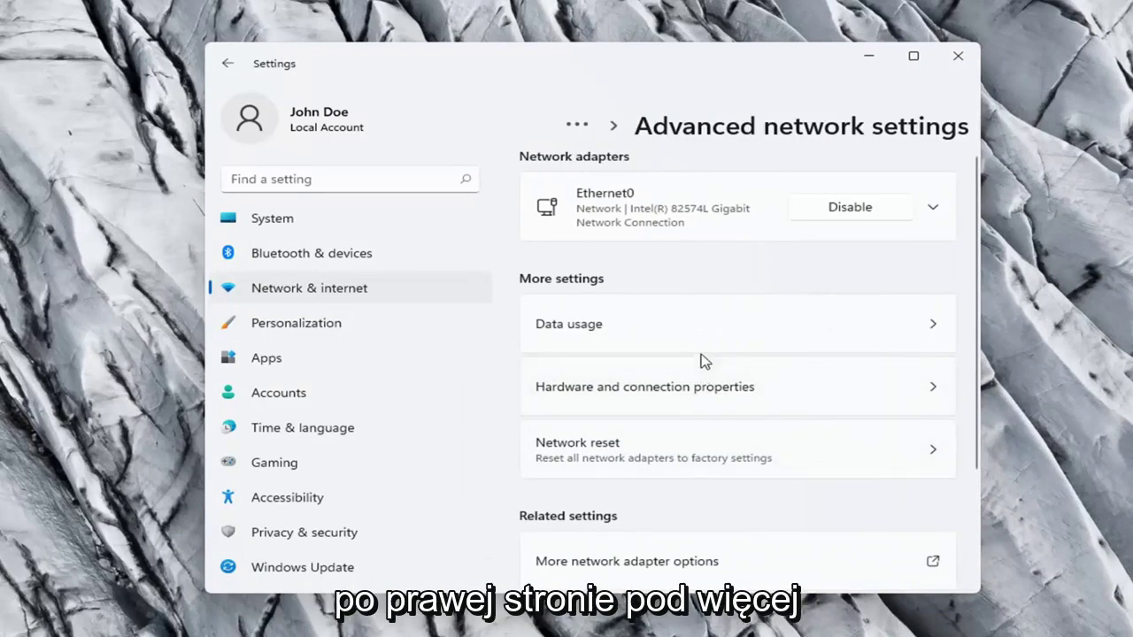
scroll(700, 361, down, 2)
scroll(625, 296, up, 1)
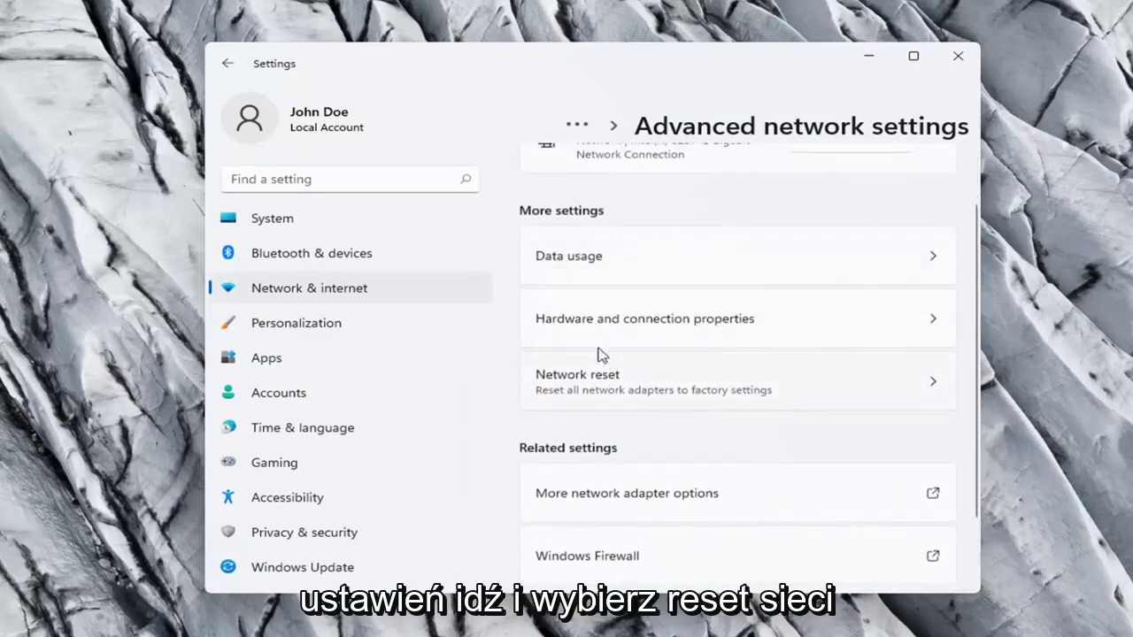
scroll(595, 353, down, 1)
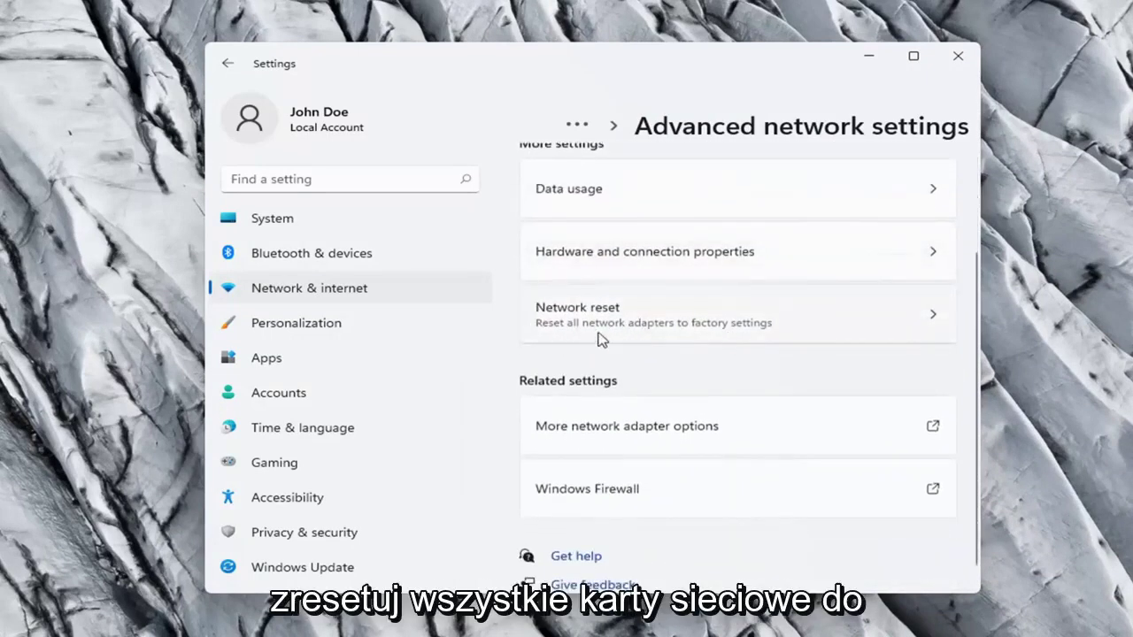
Apply Network reset with Reset now and confirm it with Yes
click(794, 334)
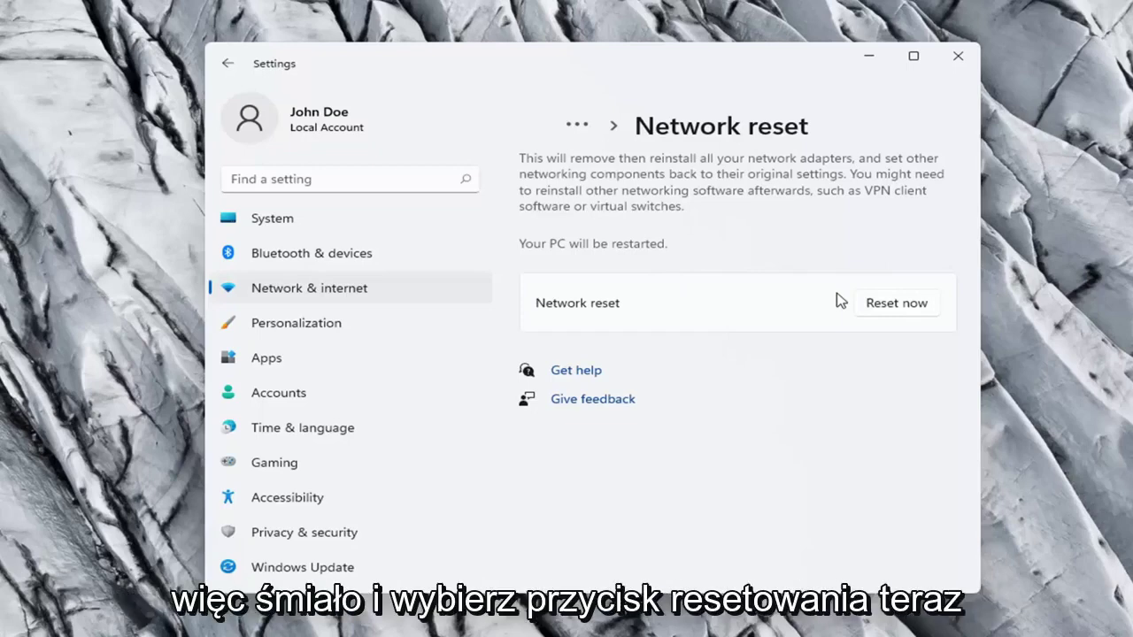
click(901, 306)
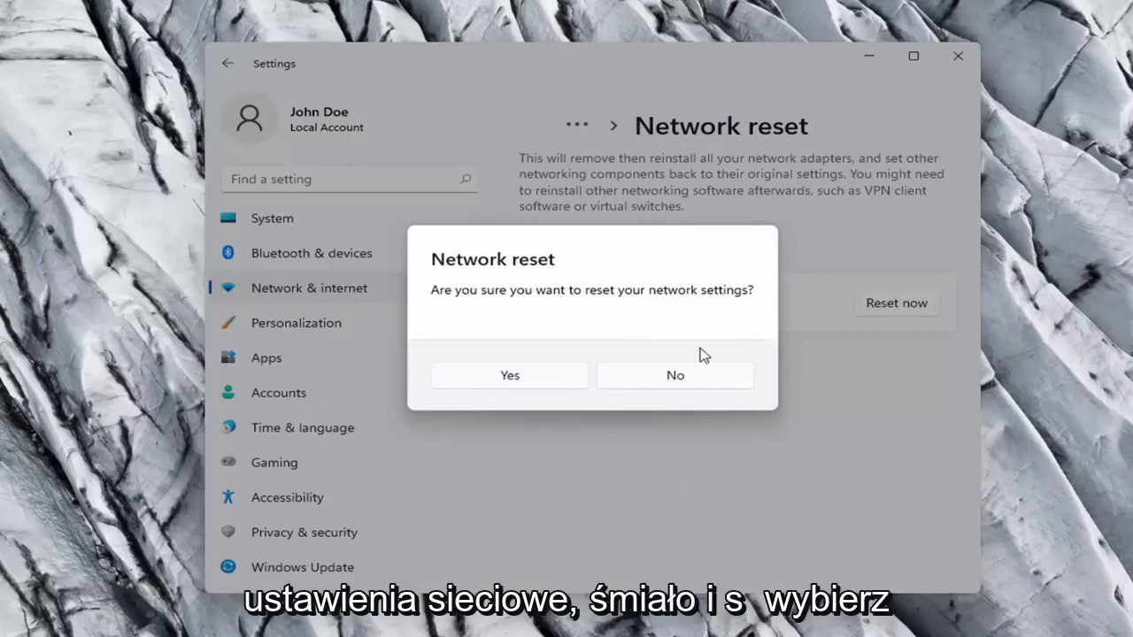
click(521, 378)
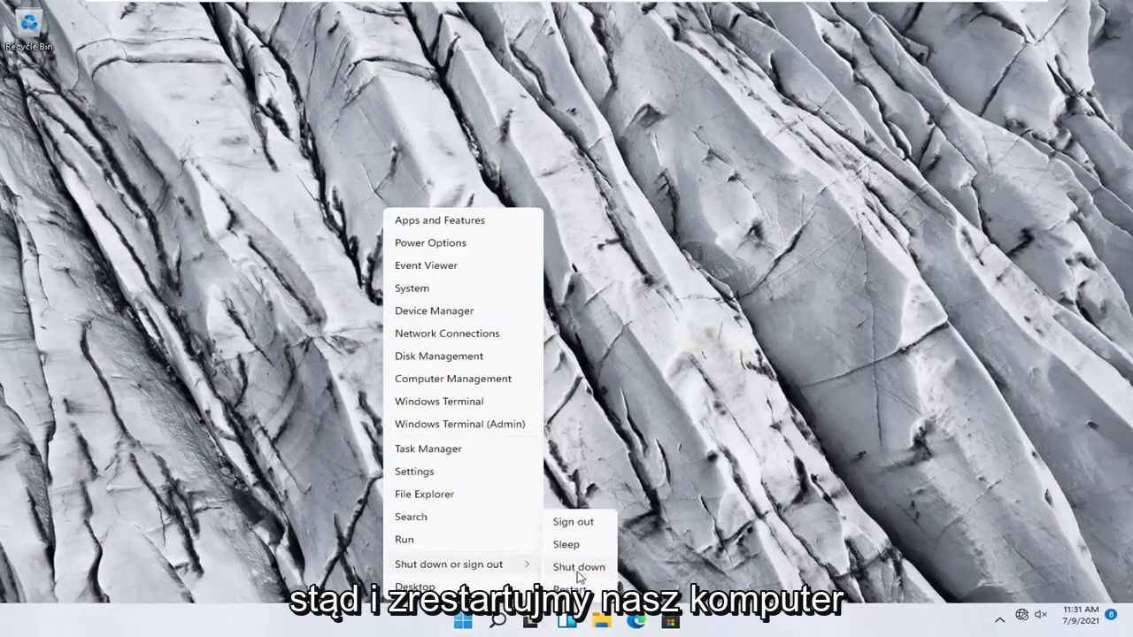
Restart the PC immediately from the desktop power options
click(569, 589)
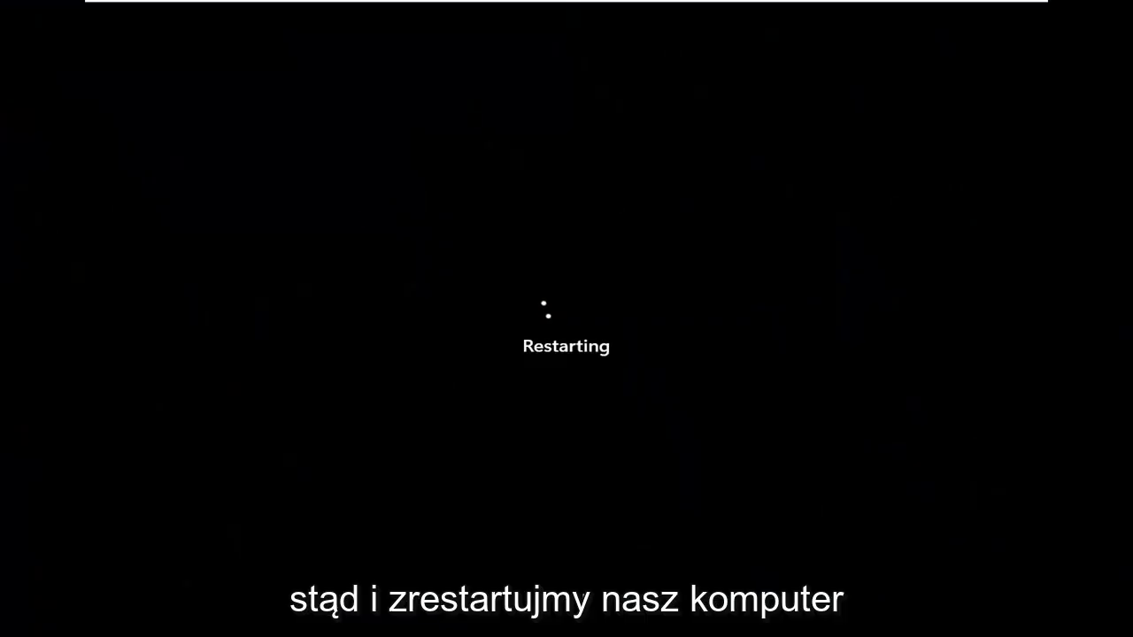